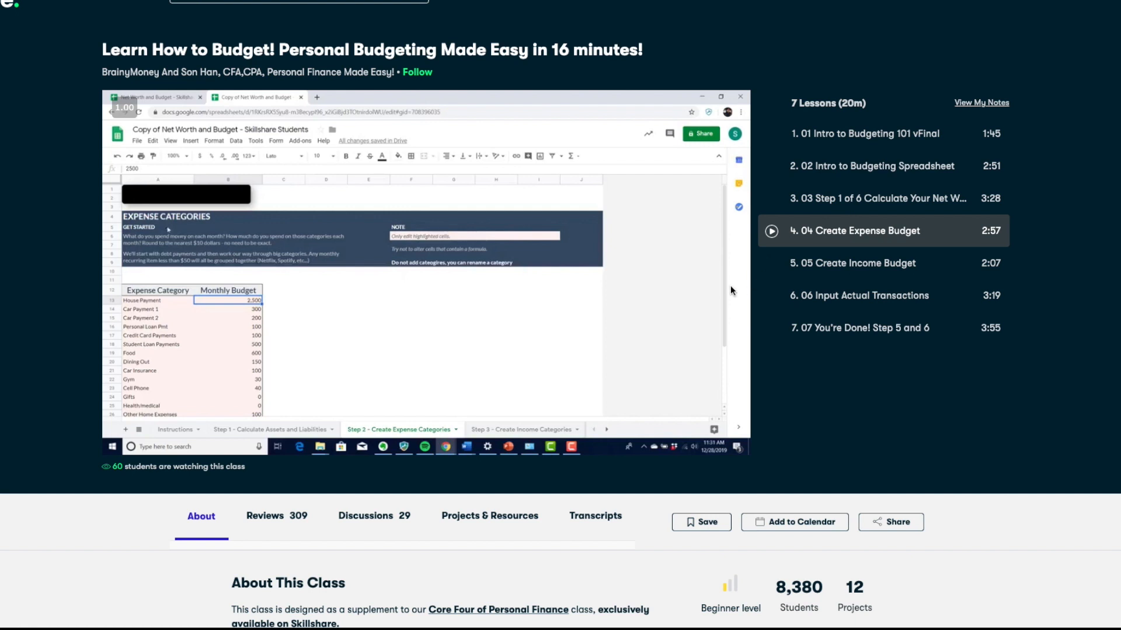
# Play parts of the "04 Create Expense Budget" lesson, skipping ahead in the video, and look over the class description
pyautogui.scroll(-1, 768, 248)
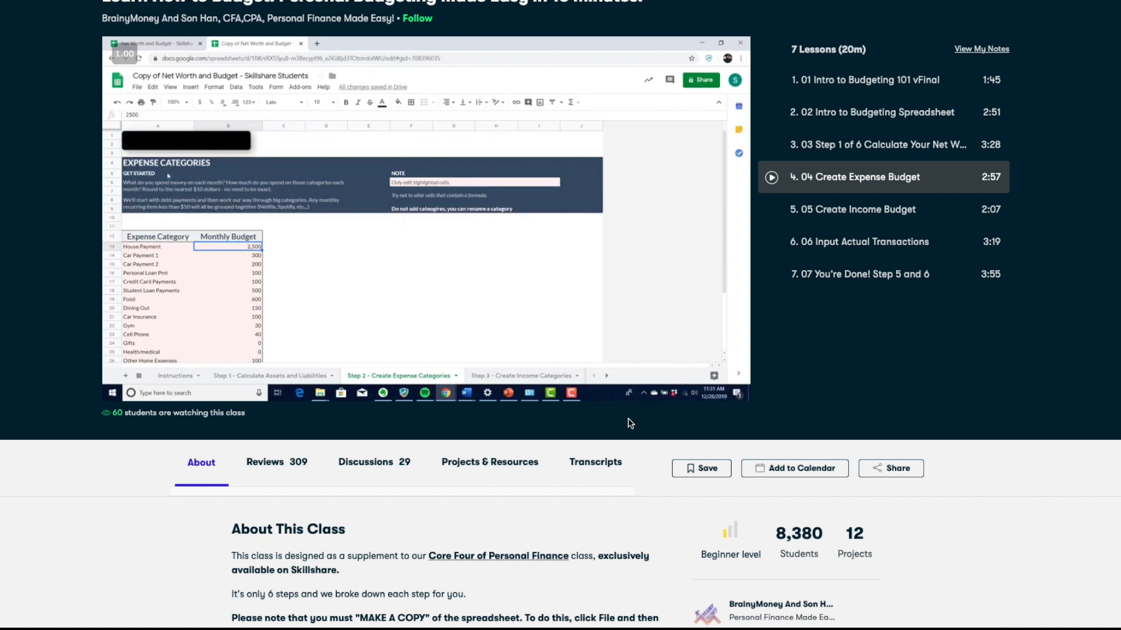
pyautogui.scroll(1, 631, 423)
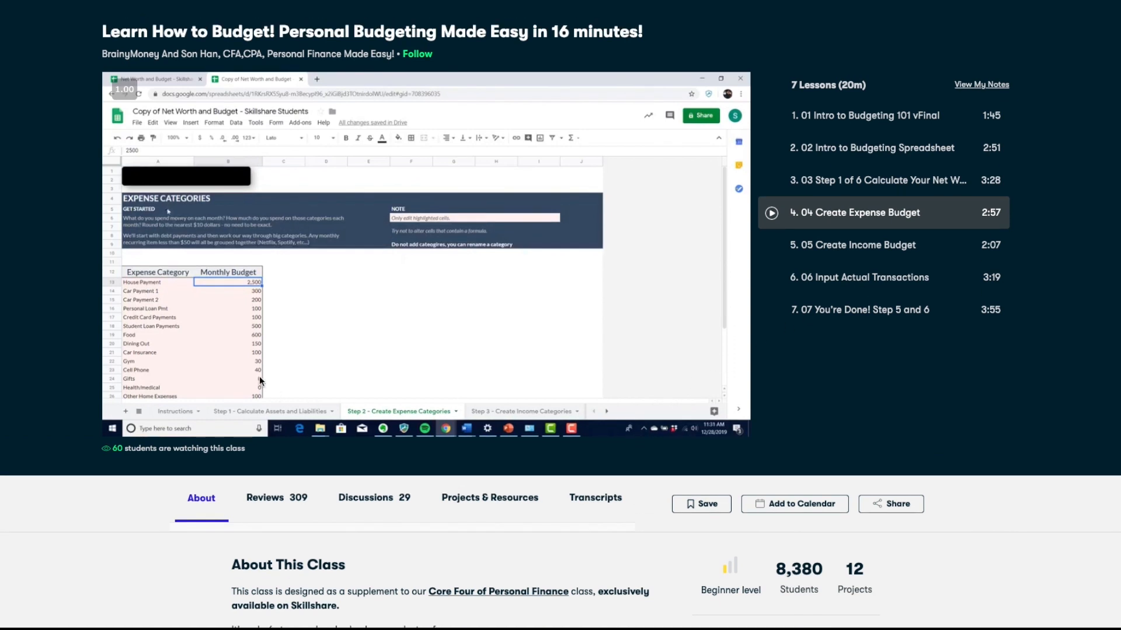
pyautogui.click(119, 421)
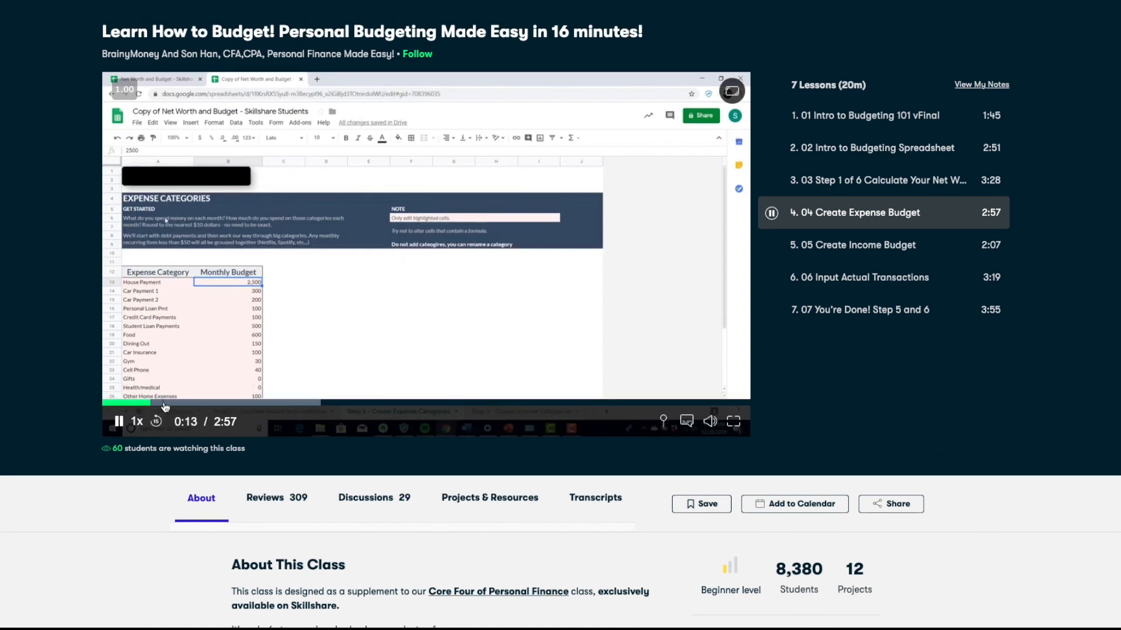
pyautogui.click(195, 403)
pyautogui.click(252, 403)
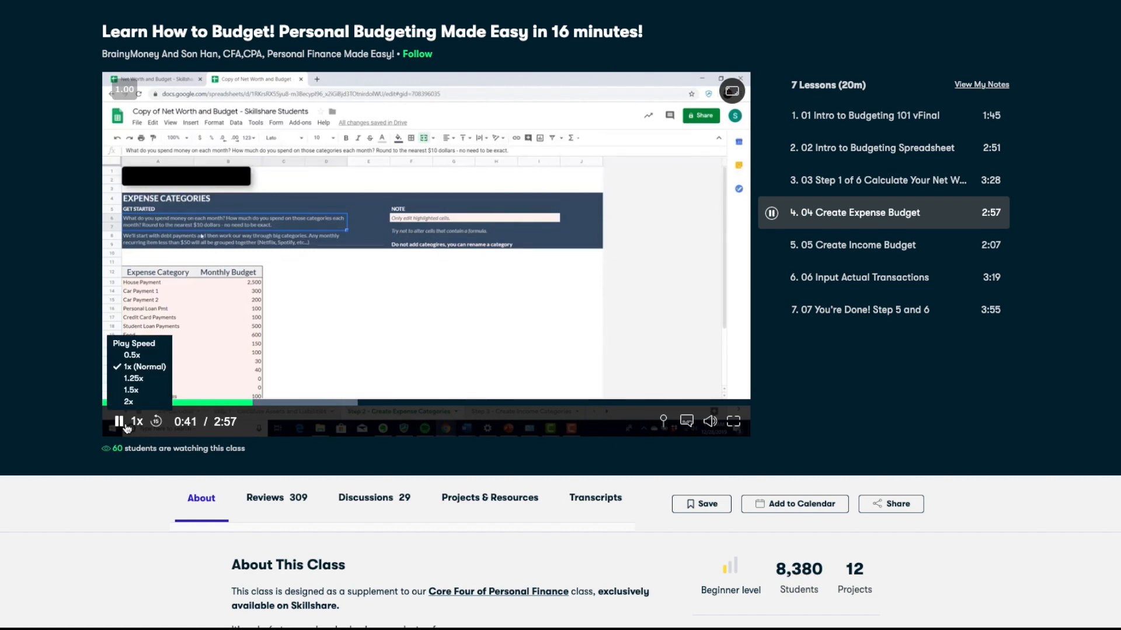
pyautogui.scroll(-6, 58, 513)
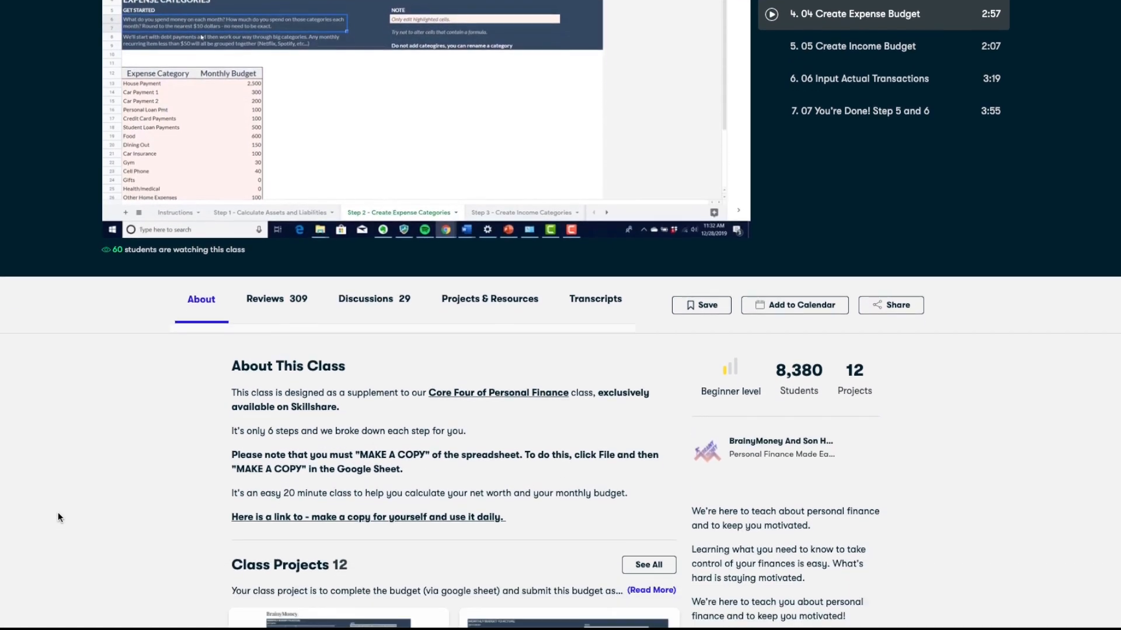
pyautogui.scroll(-2, 57, 513)
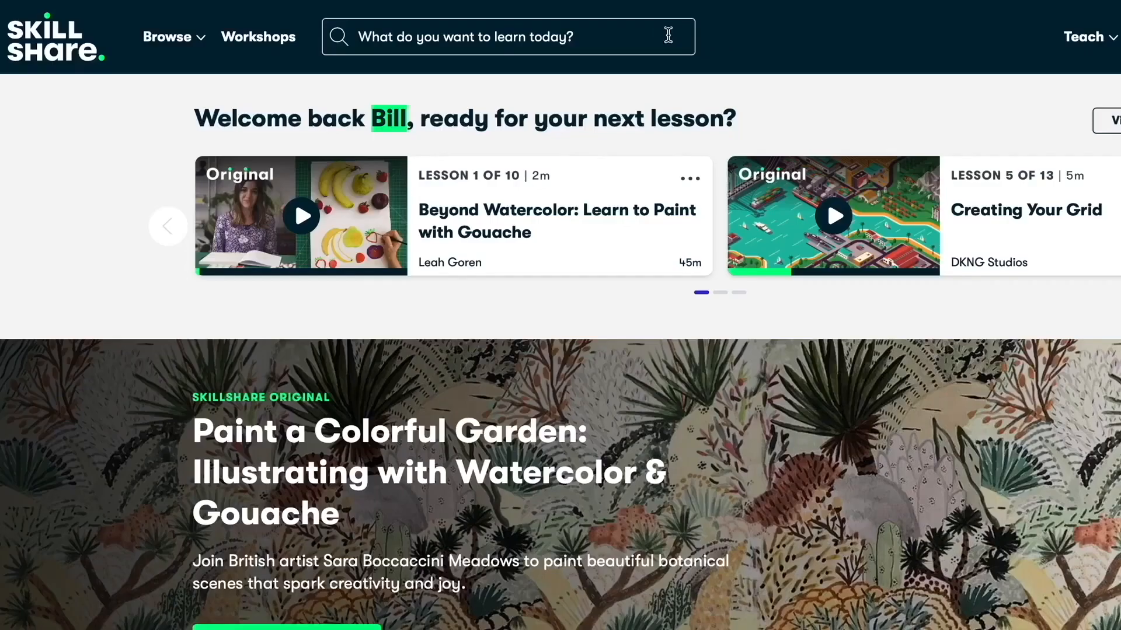
# Search the classes for "Logo Design" and open "Logo Design with Draplin: Secrets of Shape, Type and Color"
pyautogui.click(655, 34)
pyautogui.write('Logo ')
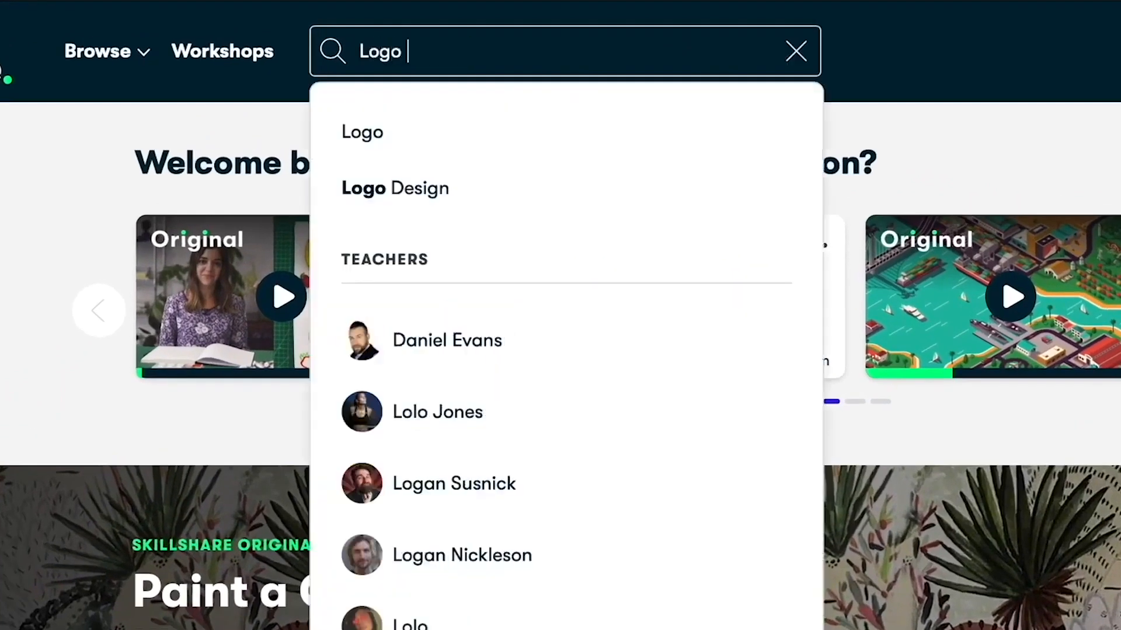
pyautogui.write('Design')
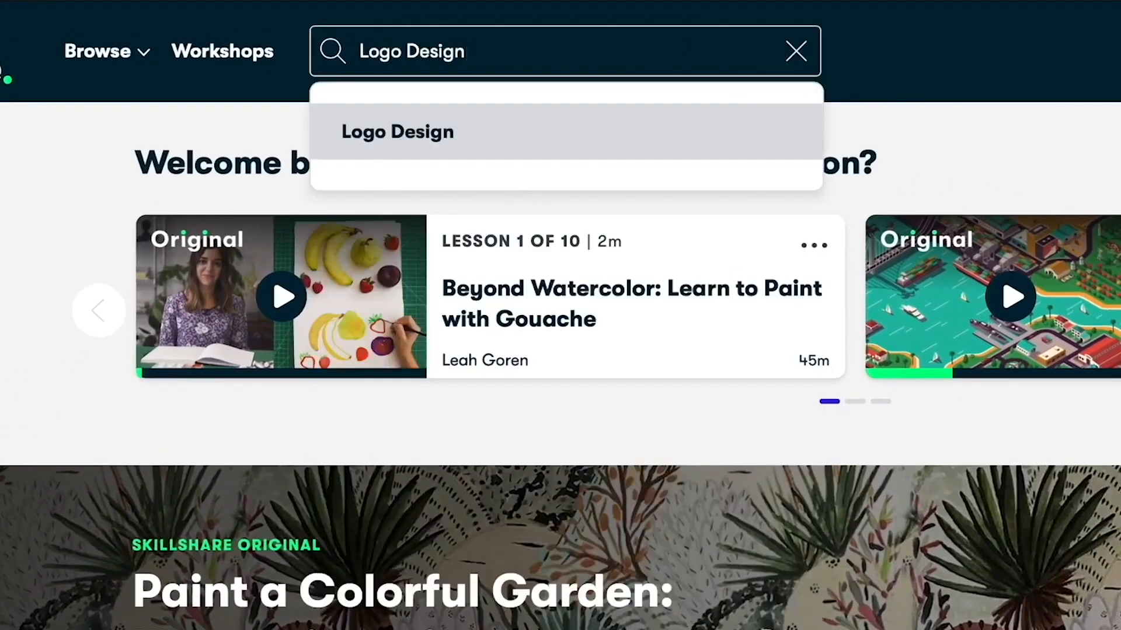
pyautogui.click(498, 134)
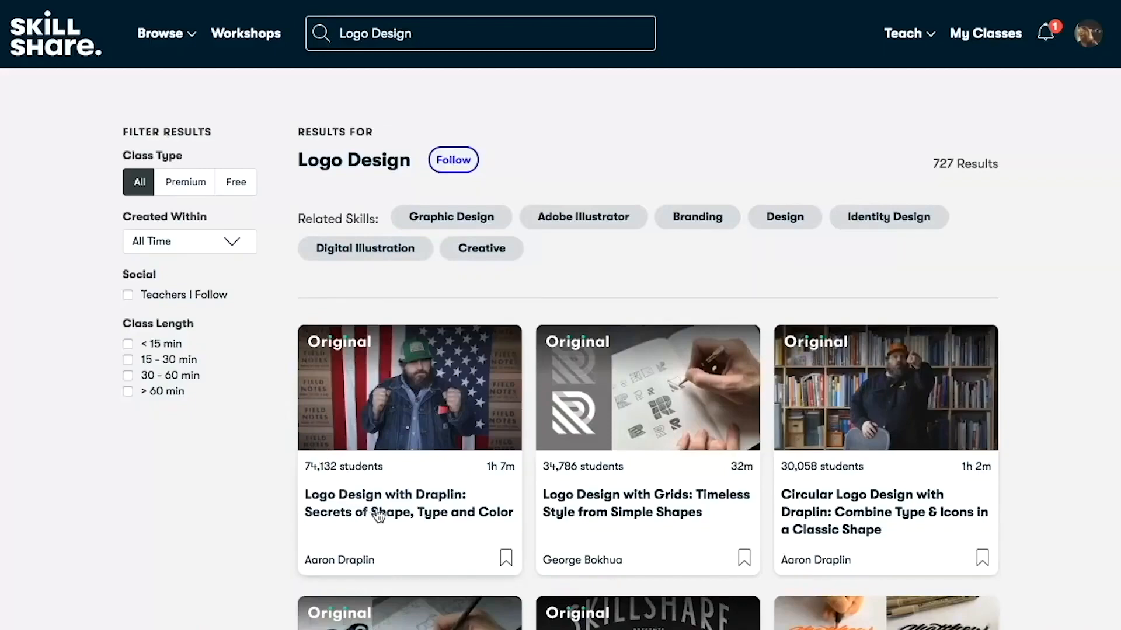
pyautogui.click(401, 515)
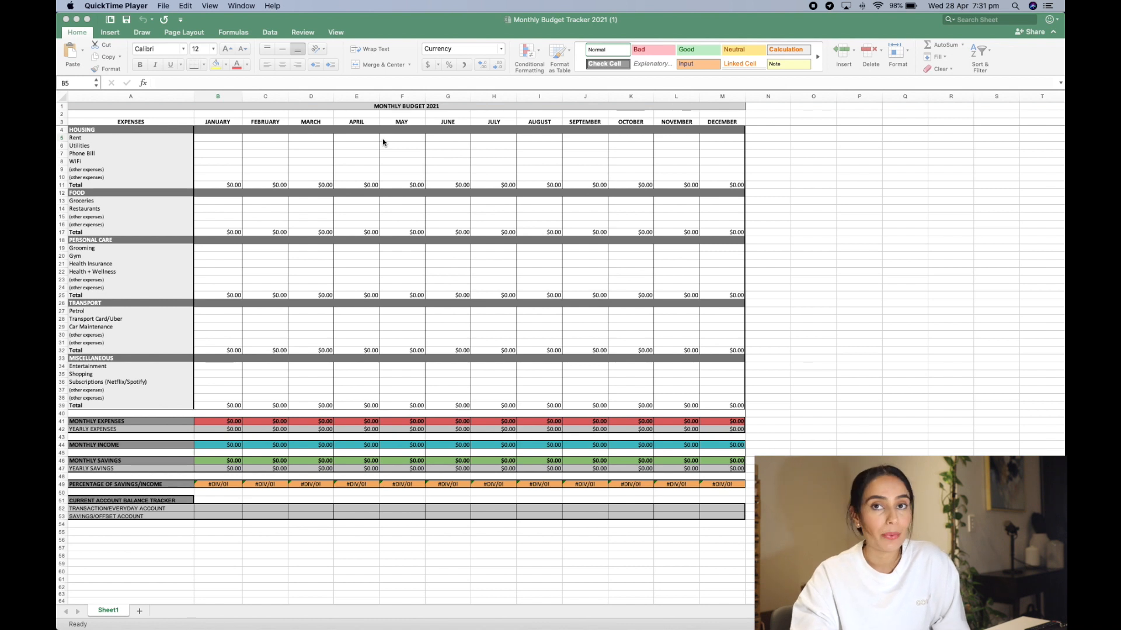
# Hide the January to March columns (B to D) of the monthly budget sheet
pyautogui.click(227, 98)
pyautogui.moveTo(228, 98); pyautogui.dragTo(315, 97)
pyautogui.rightClick(322, 97)
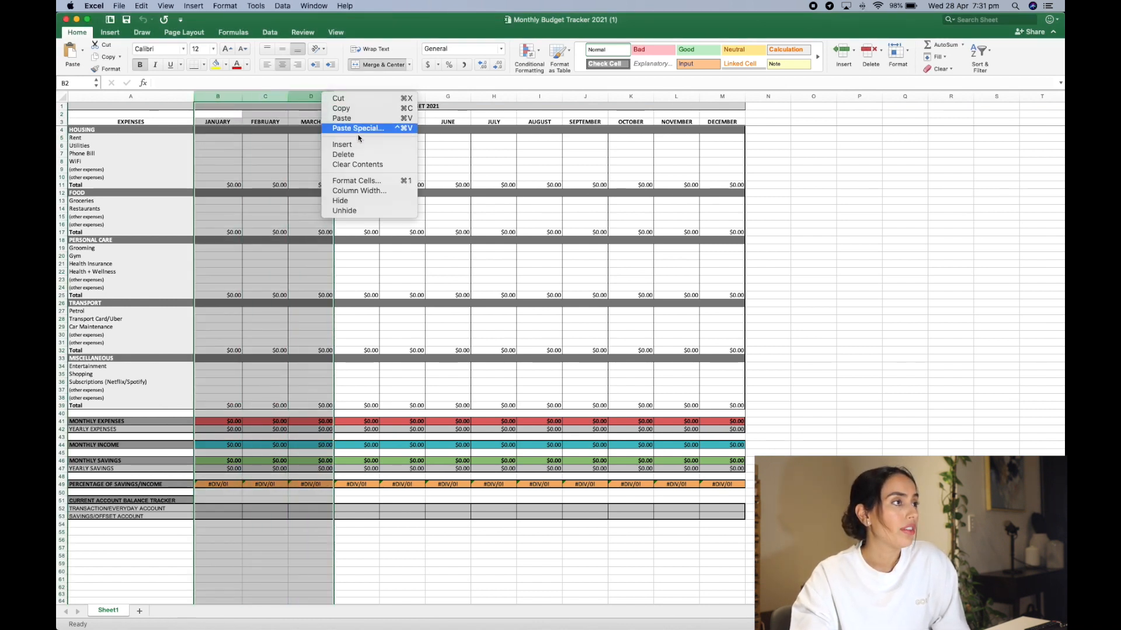
pyautogui.click(350, 200)
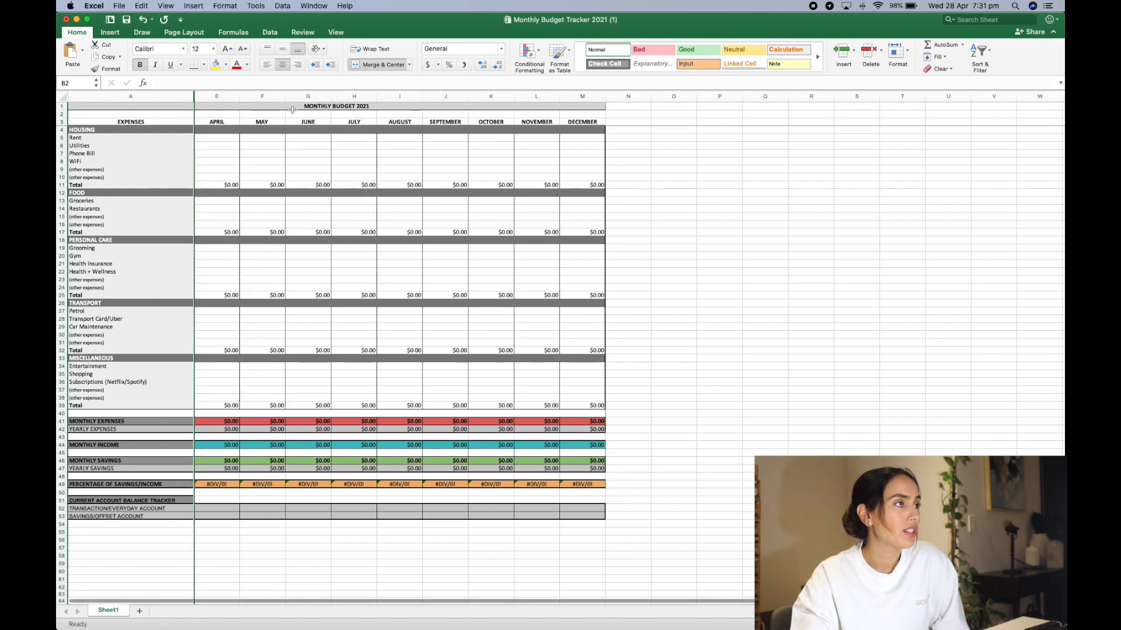
# Hide the May to December columns (F to M) so that only April is shown beside the expenses
pyautogui.moveTo(263, 97); pyautogui.dragTo(565, 96)
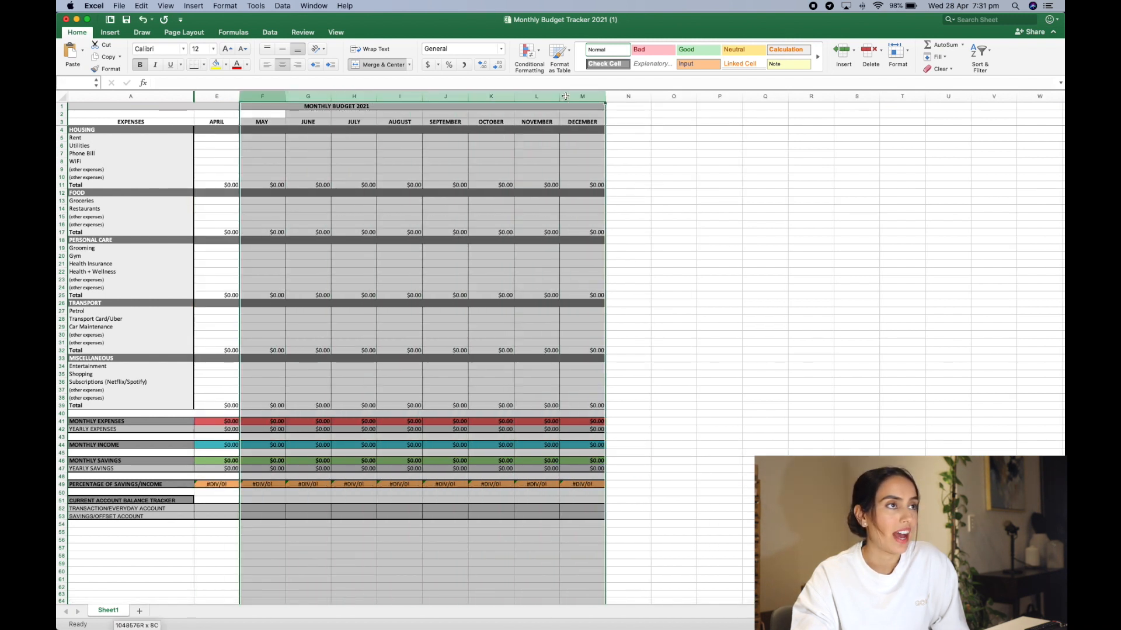
pyautogui.rightClick(584, 97)
pyautogui.click(625, 202)
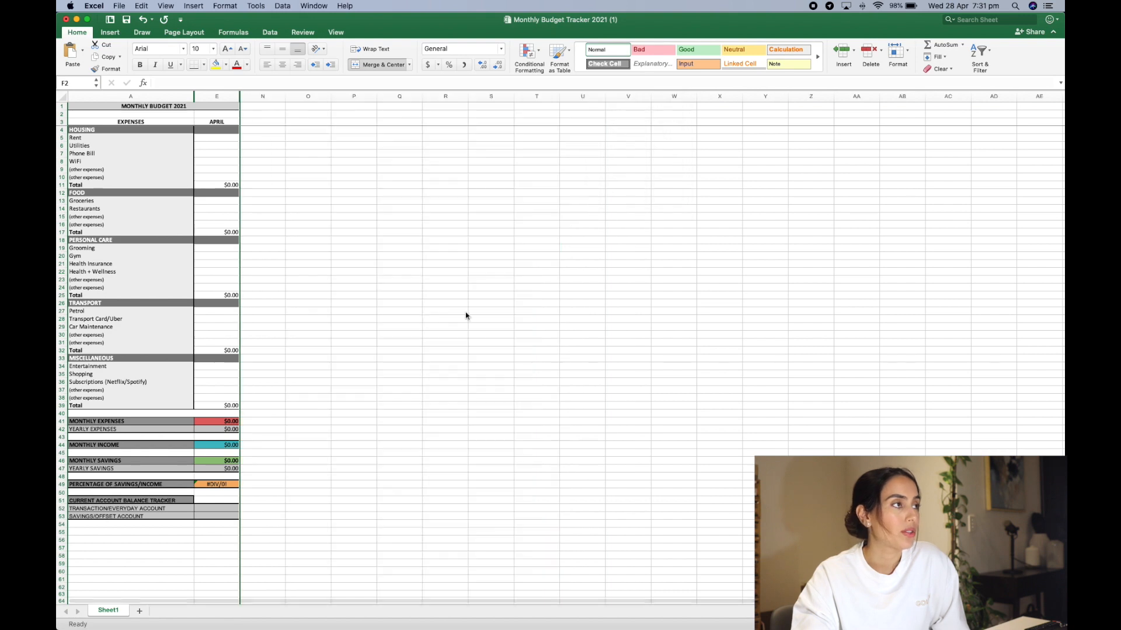
pyautogui.click(309, 374)
# Look over the expense categories from Housing to Miscellaneous and the summary rows beneath them
pyautogui.scroll(-1, 261, 288)
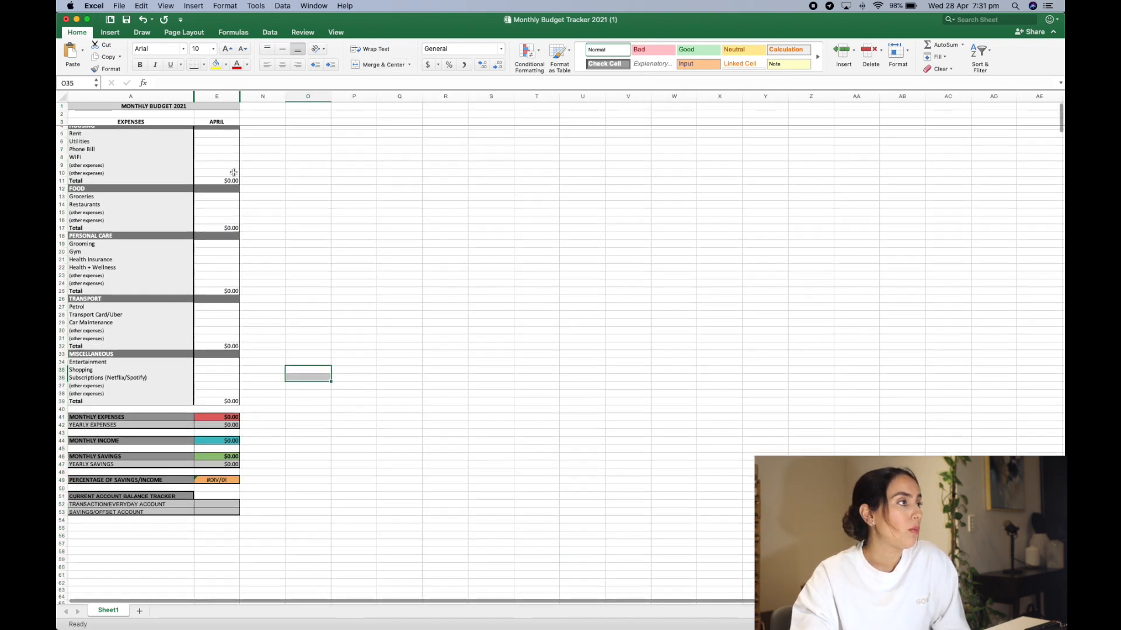
pyautogui.scroll(1, 233, 172)
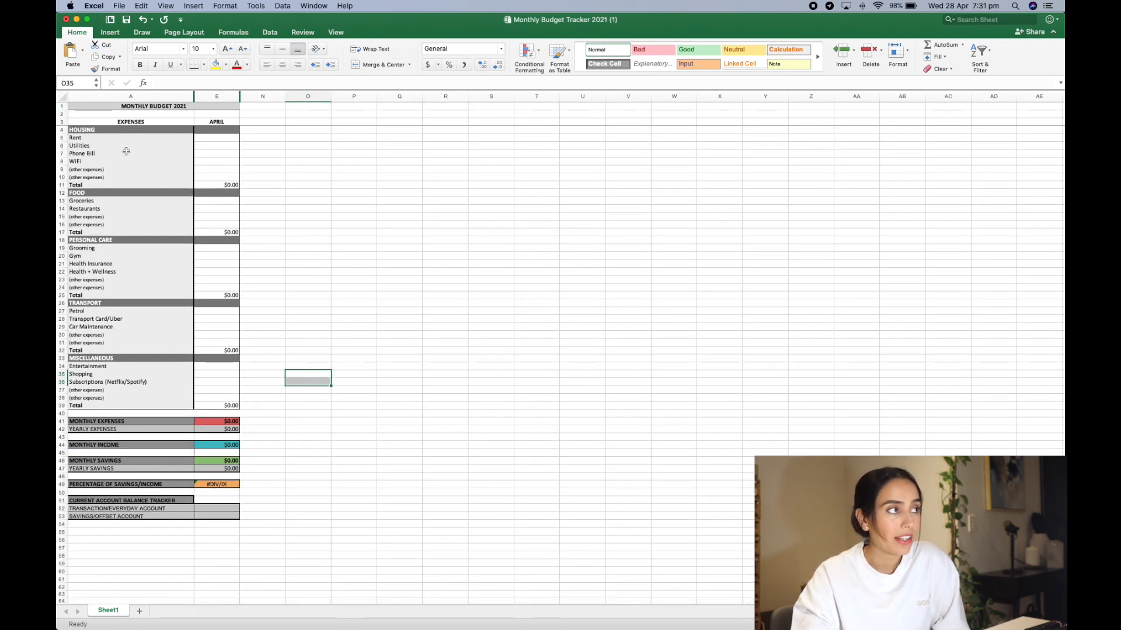
pyautogui.scroll(1, 127, 151)
pyautogui.scroll(5, 127, 151)
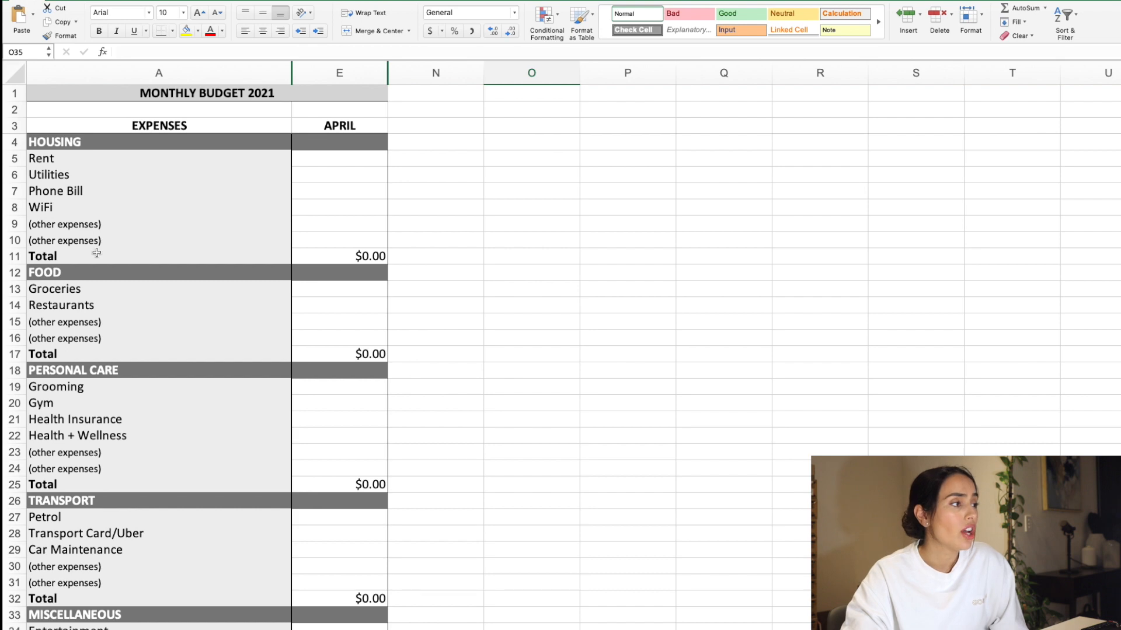
pyautogui.scroll(-5, 144, 291)
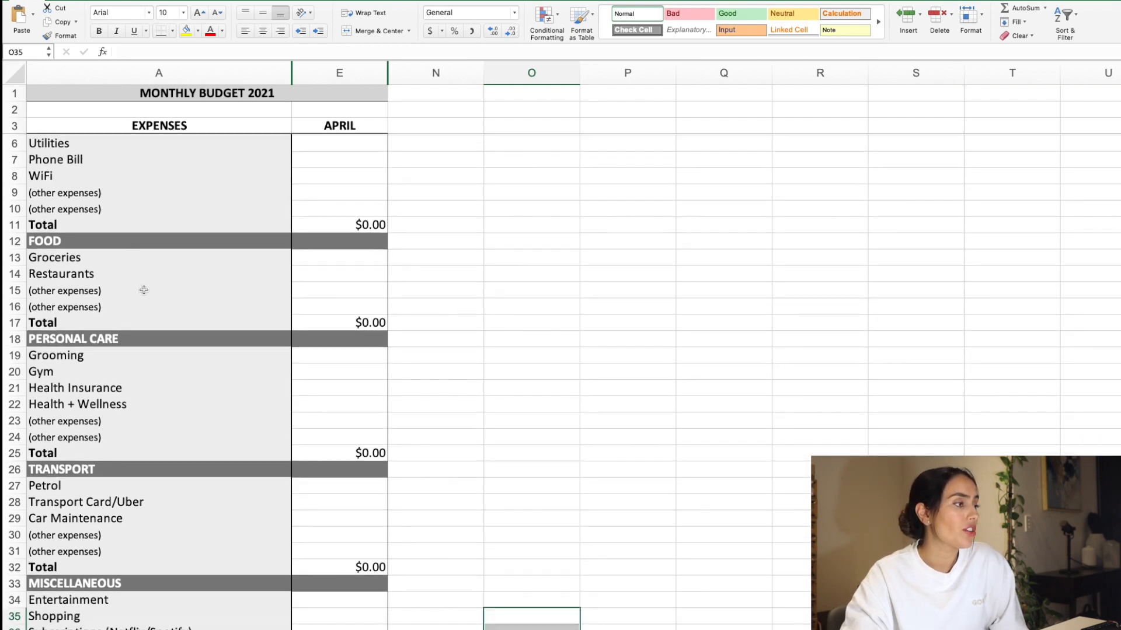
pyautogui.scroll(-9, 144, 290)
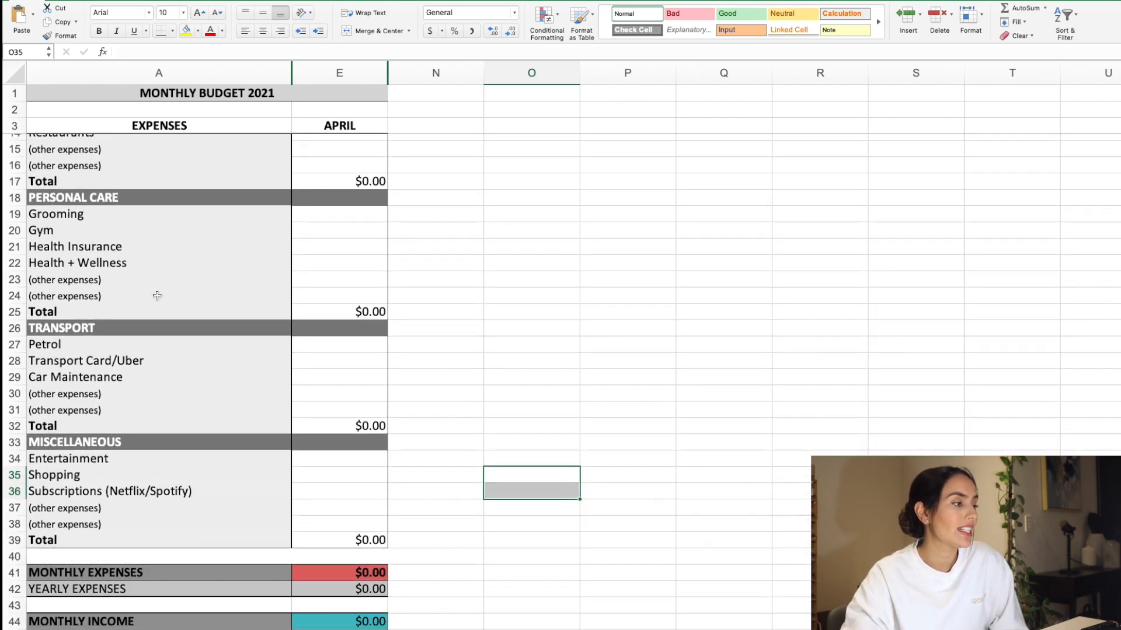
pyautogui.scroll(-8, 156, 295)
pyautogui.scroll(17, 156, 295)
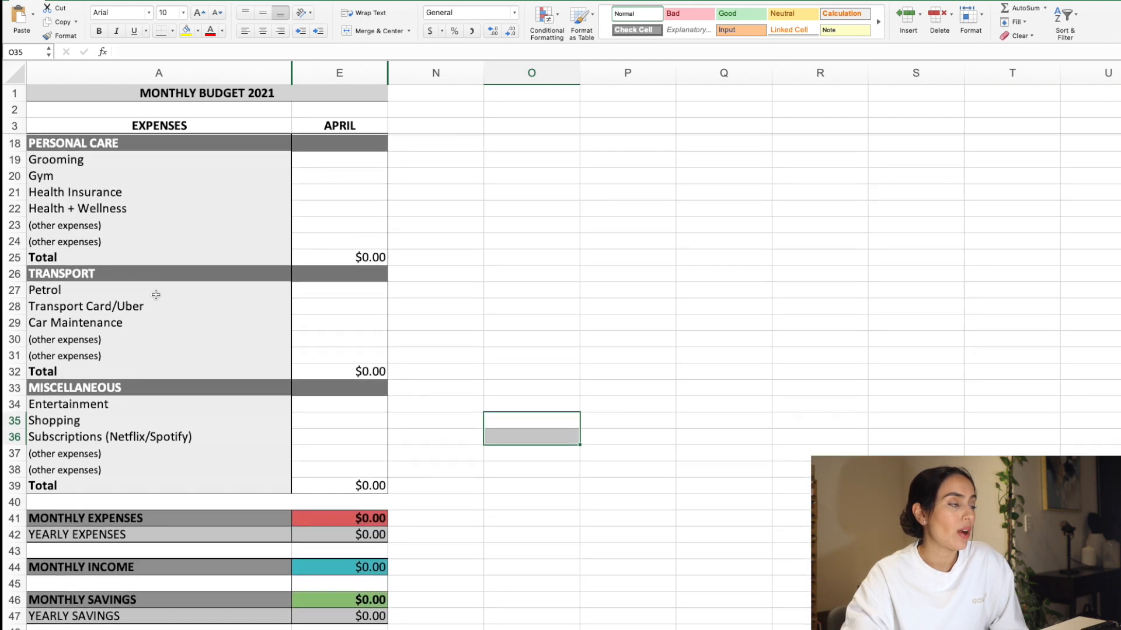
pyautogui.scroll(5, 156, 294)
# Go through the April cells for Rent, Utilities, Phone Bill and WiFi, and inspect the Housing total's formula
pyautogui.click(255, 159)
pyautogui.click(327, 157)
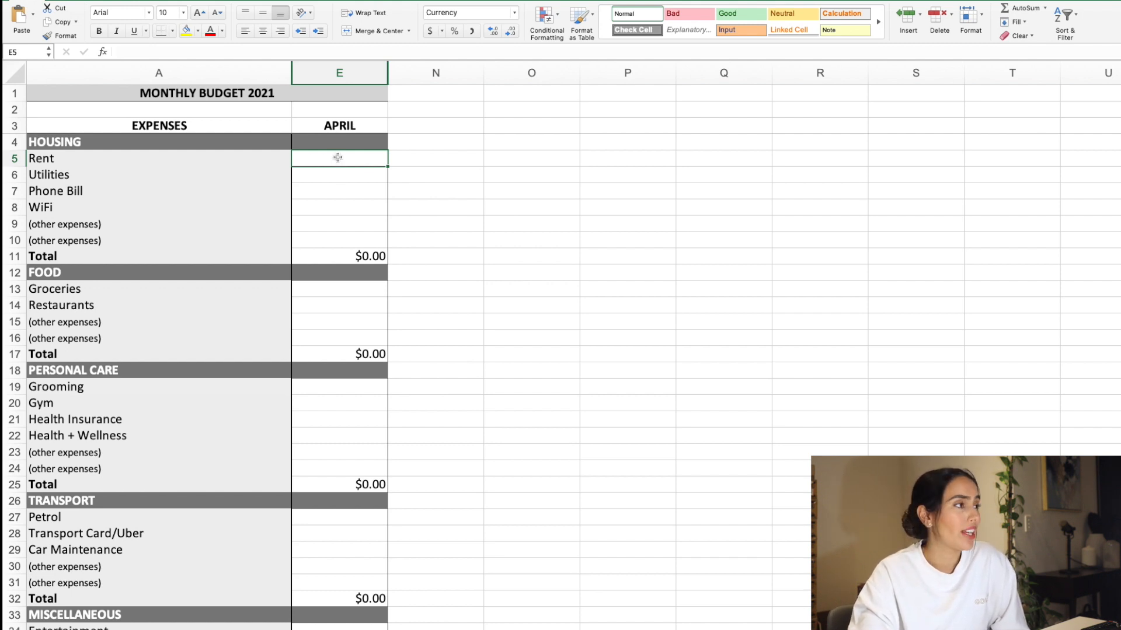
pyautogui.click(339, 175)
pyautogui.click(344, 191)
pyautogui.click(343, 206)
pyautogui.click(362, 255)
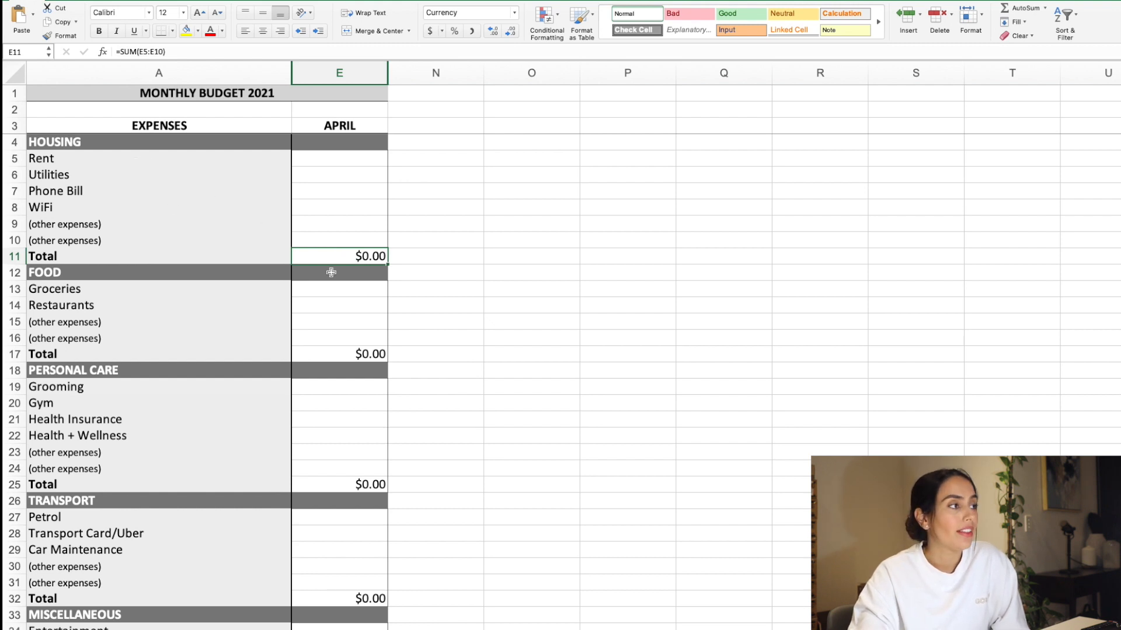
# Inspect the April Food total's formula and look over the Personal Care, Transport and Miscellaneous sections
pyautogui.scroll(-1, 342, 301)
pyautogui.scroll(-1, 342, 301)
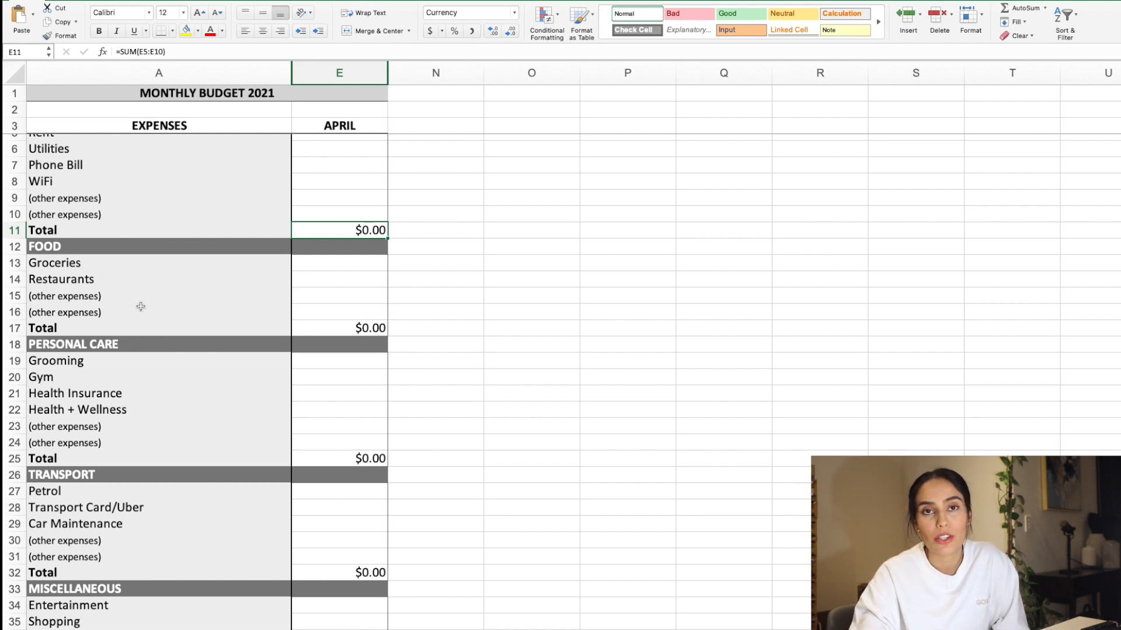
pyautogui.click(337, 323)
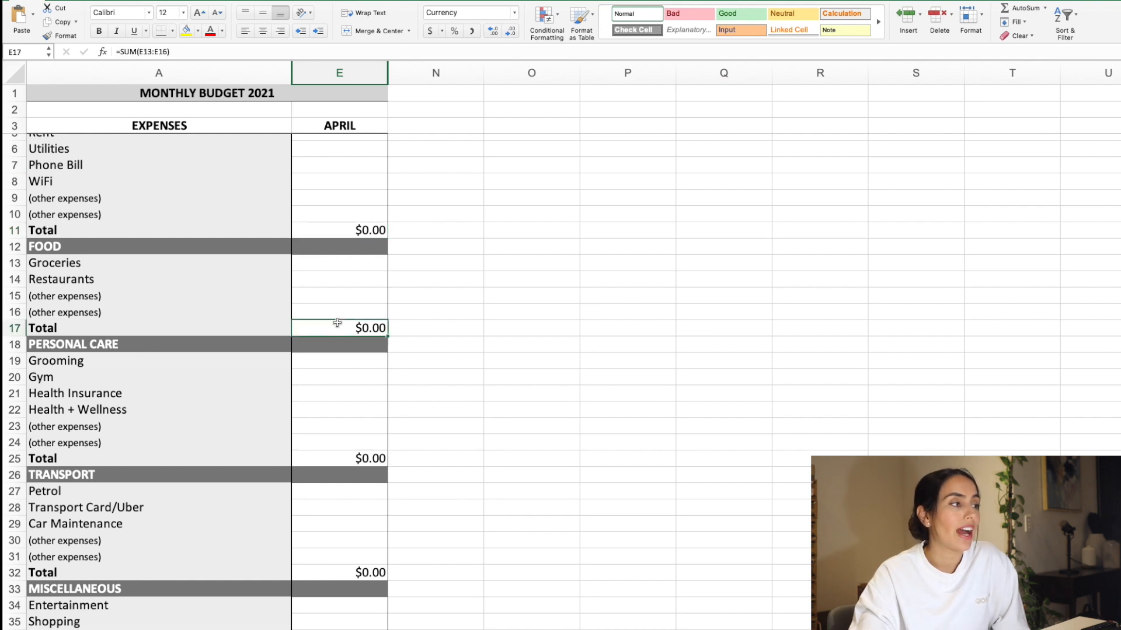
pyautogui.scroll(-3, 337, 323)
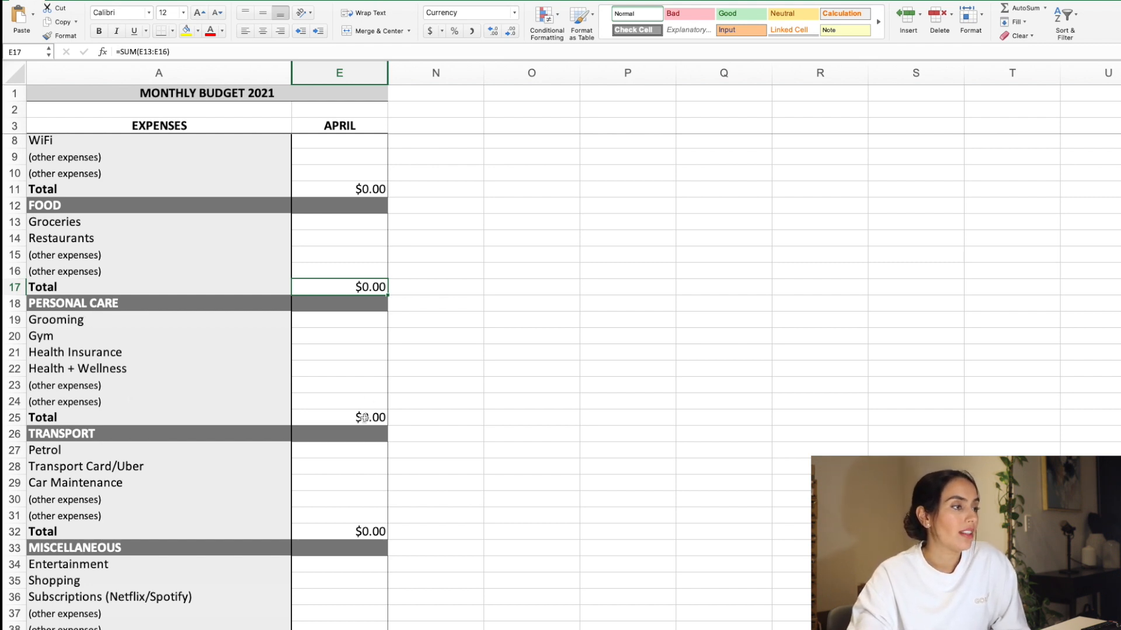
pyautogui.scroll(-2, 364, 417)
pyautogui.scroll(-1, 364, 415)
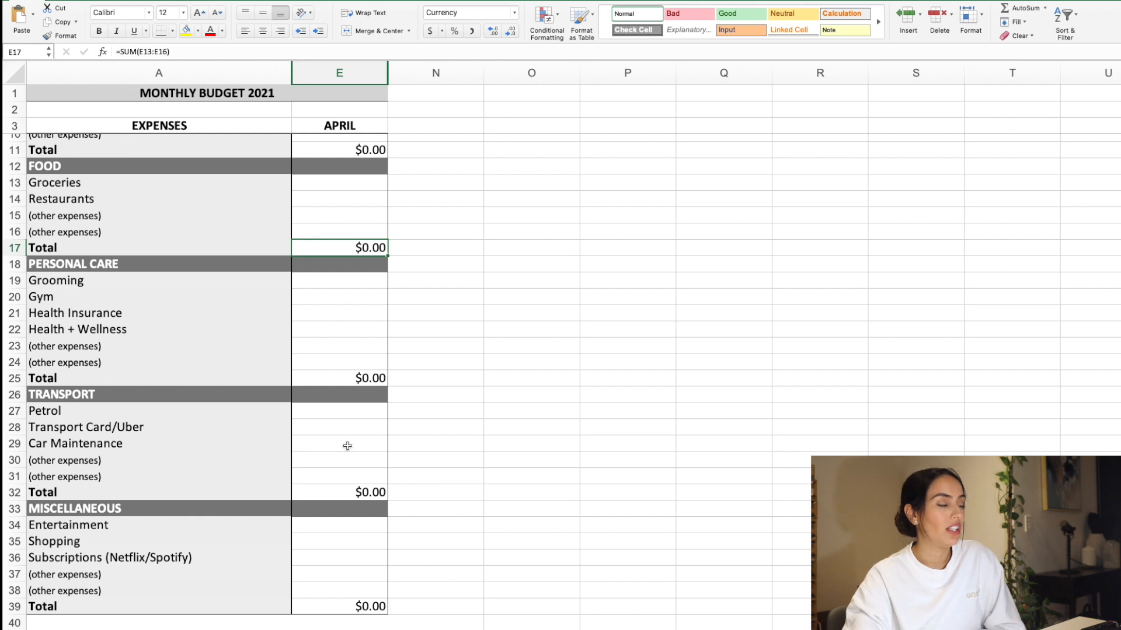
pyautogui.scroll(-3, 347, 446)
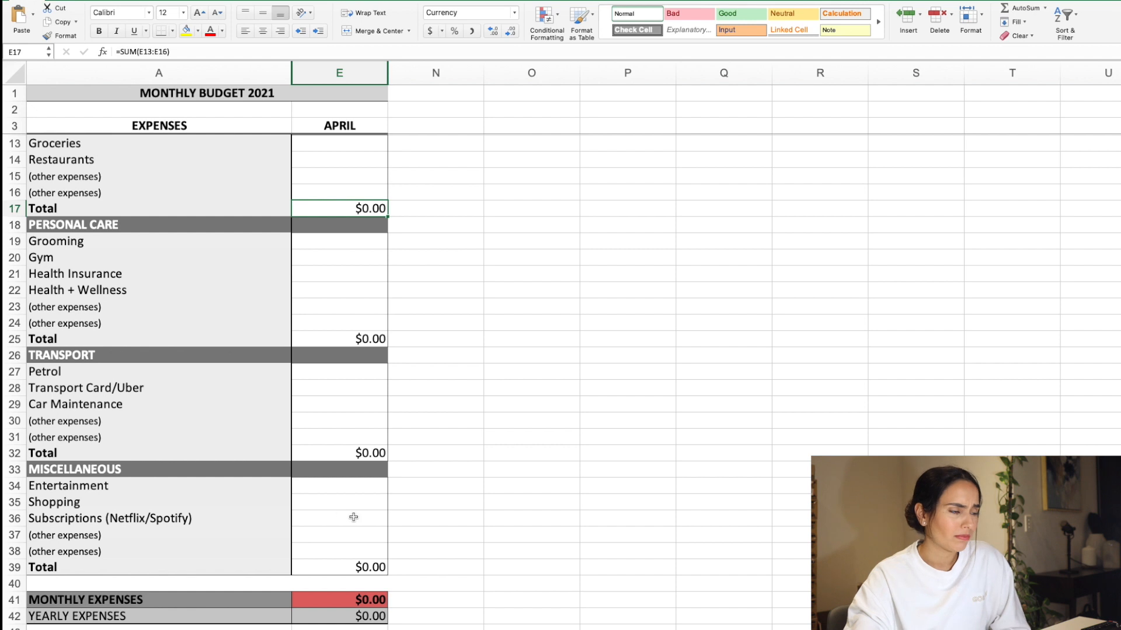
pyautogui.scroll(-2, 358, 548)
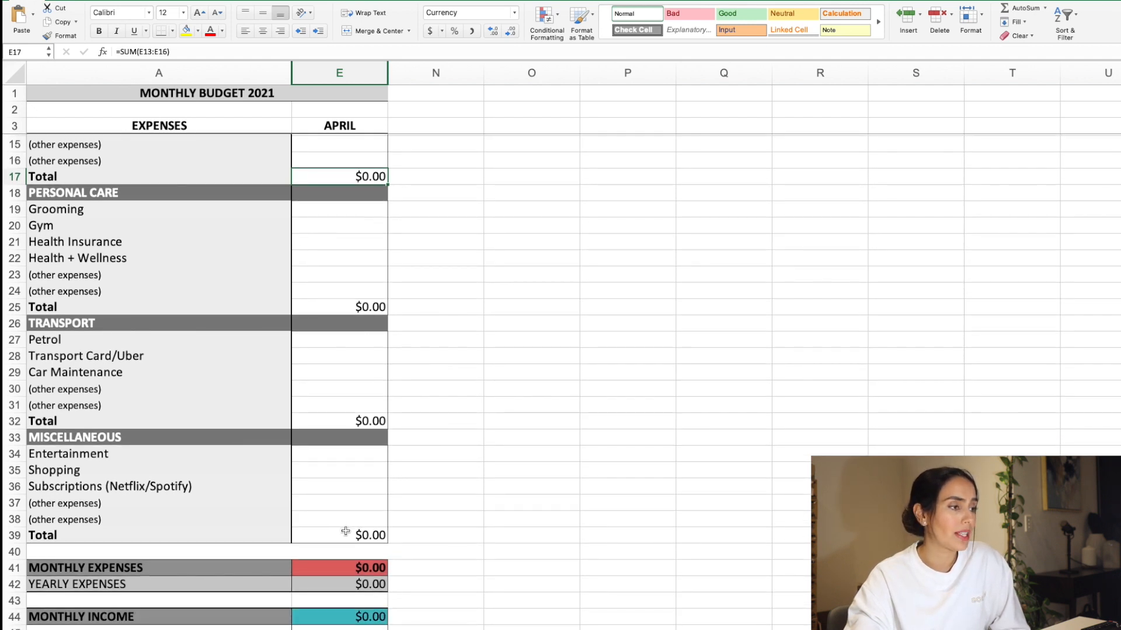
pyautogui.scroll(-1, 345, 532)
pyautogui.scroll(-2, 344, 531)
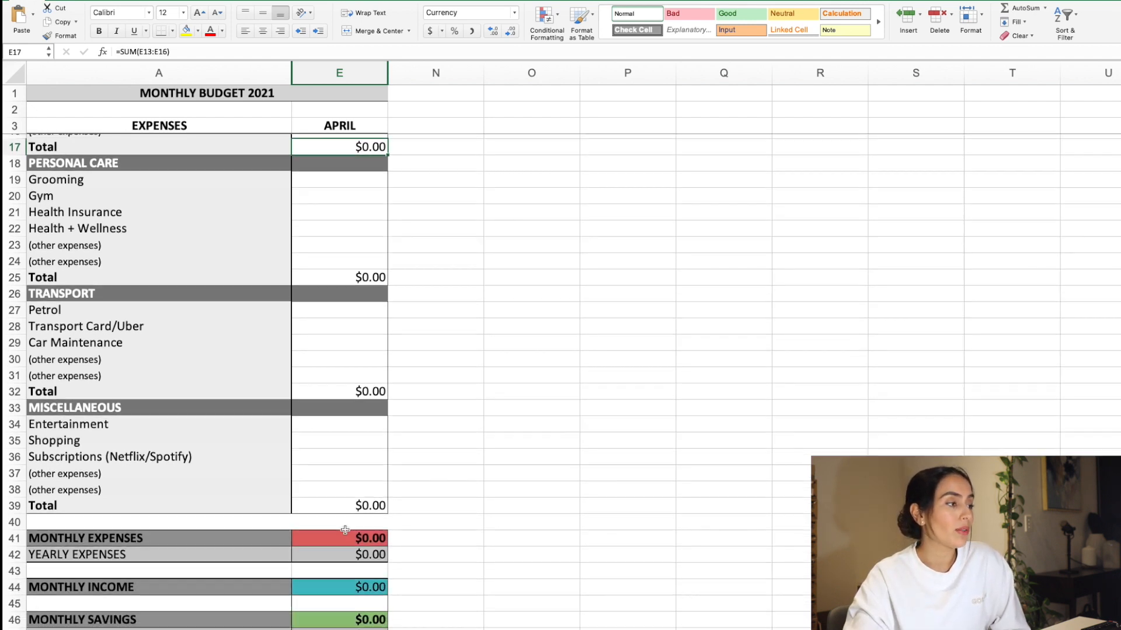
# Inspect the formulas behind April's Monthly Expenses and Yearly Expenses
pyautogui.scroll(-4, 302, 458)
pyautogui.click(336, 459)
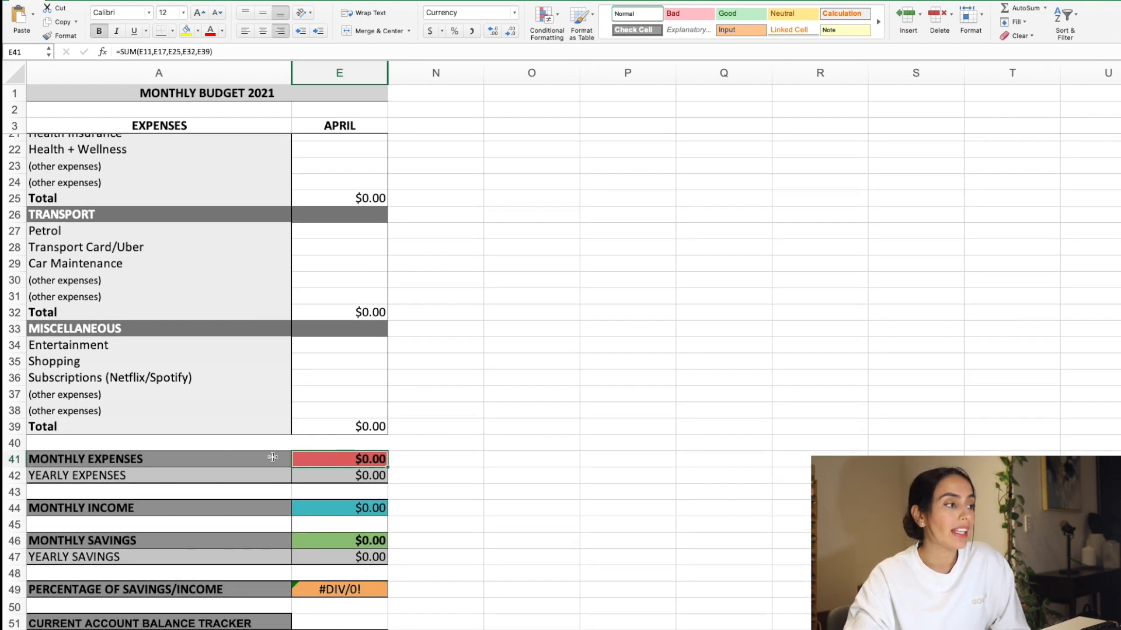
pyautogui.click(344, 477)
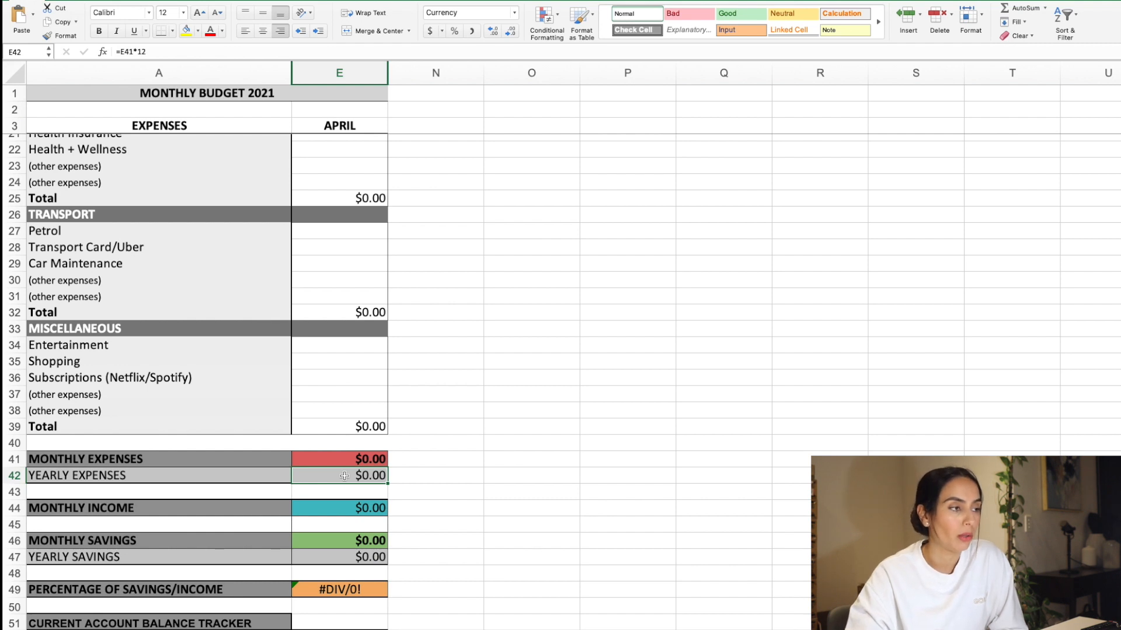
# Check April's Monthly Income cell and inspect the formula behind Monthly Savings
pyautogui.click(357, 507)
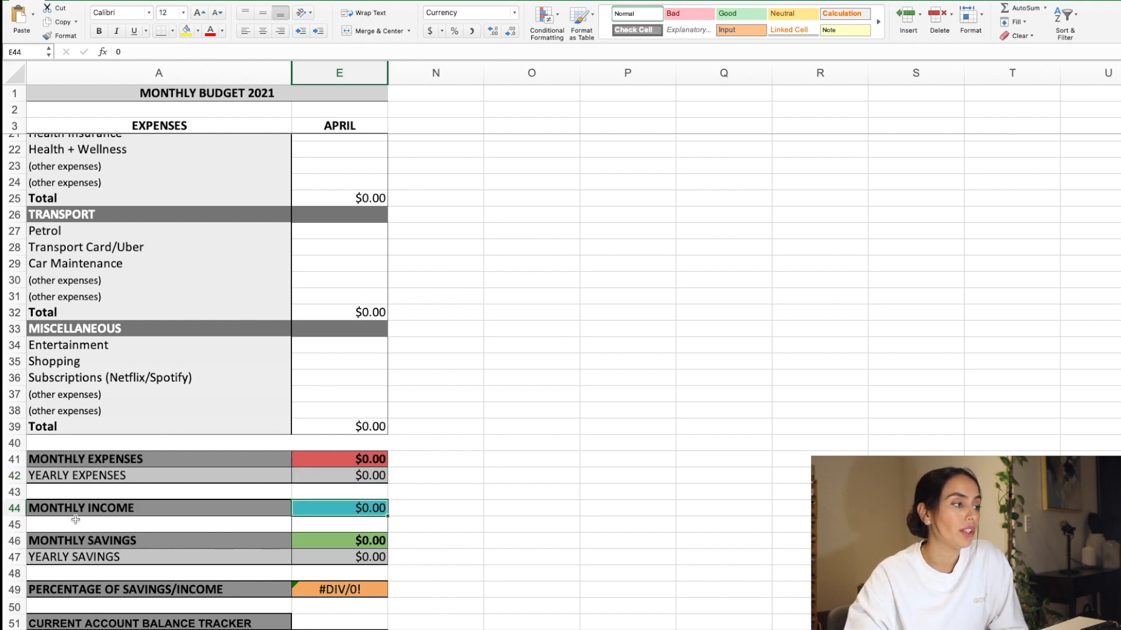
pyautogui.rightClick(304, 504)
pyautogui.click(498, 464)
pyautogui.scroll(-1, 344, 508)
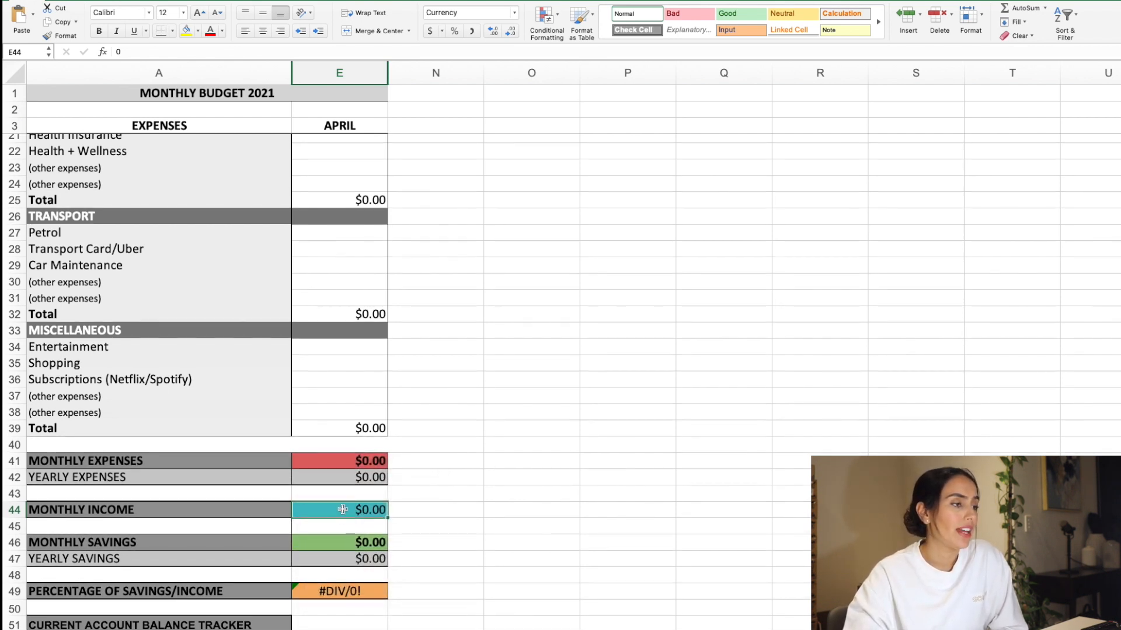
pyautogui.scroll(-1, 343, 509)
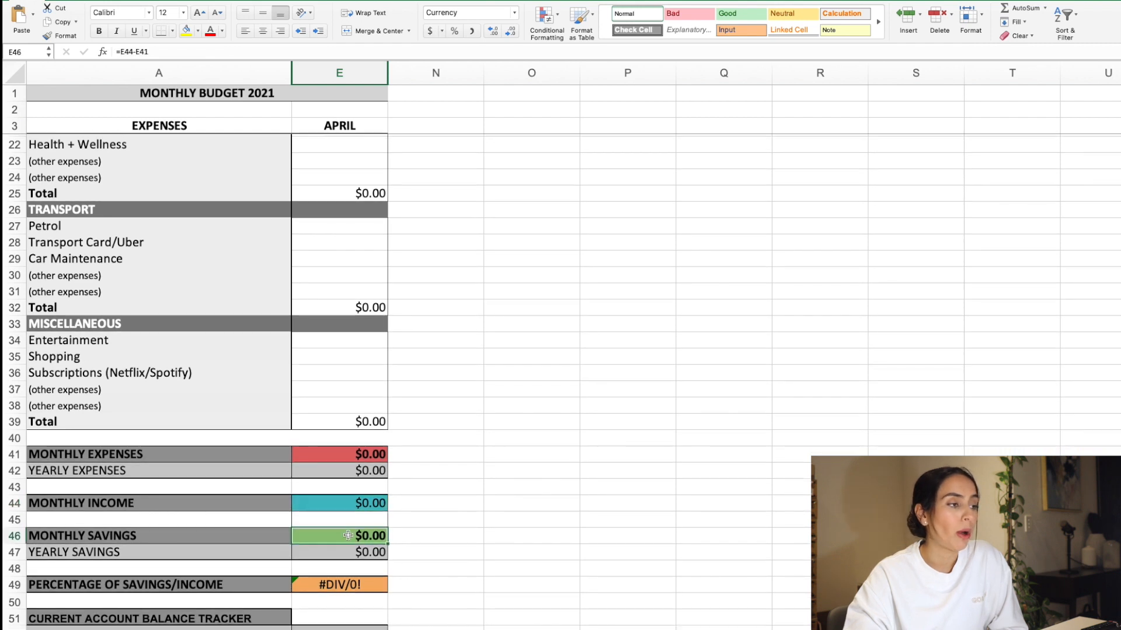
pyautogui.click(348, 535)
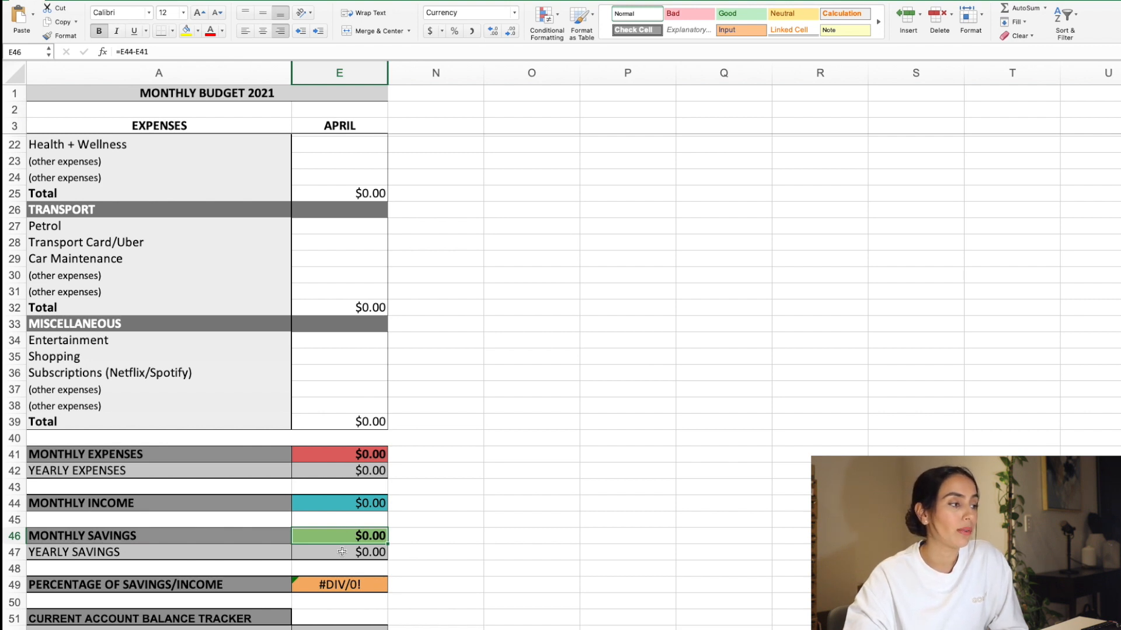
# Inspect the formula behind April's Percentage of Savings/Income, leave it unedited, and select April's cell in the Current Account Balance Tracker row
pyautogui.scroll(-4, 343, 552)
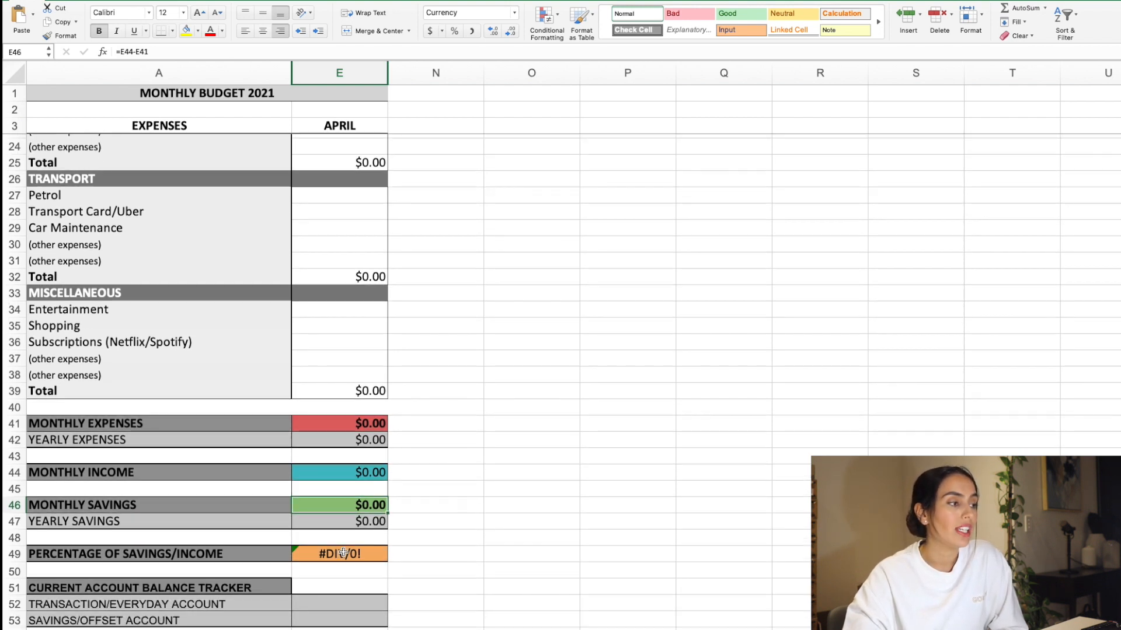
pyautogui.scroll(-3, 343, 552)
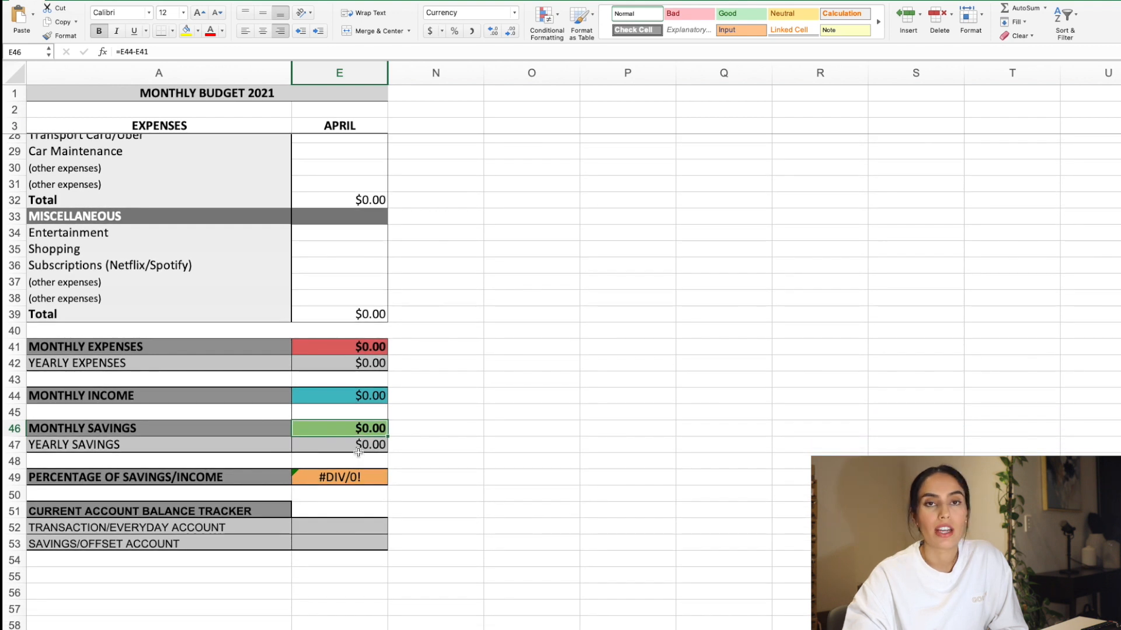
pyautogui.scroll(-1, 358, 452)
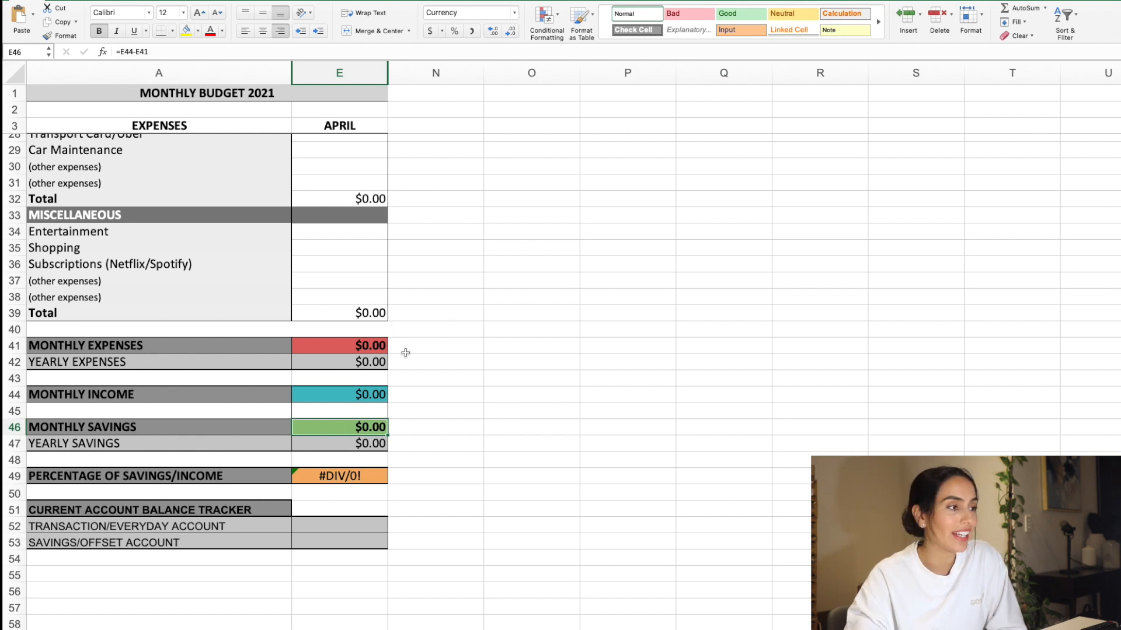
pyautogui.click(326, 476)
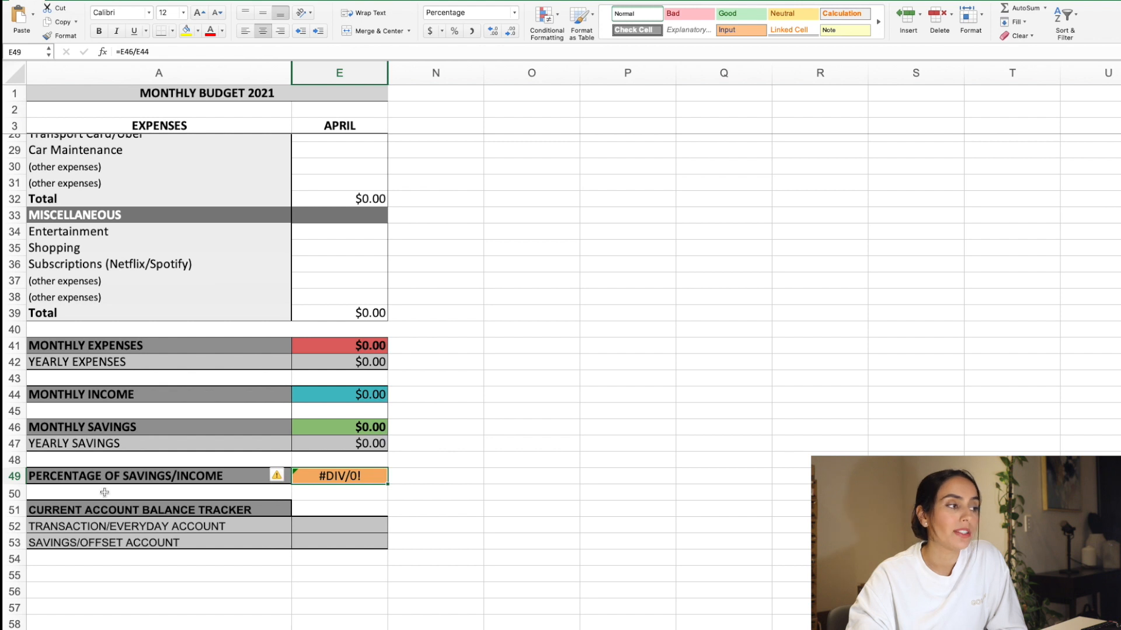
pyautogui.doubleClick(304, 481)
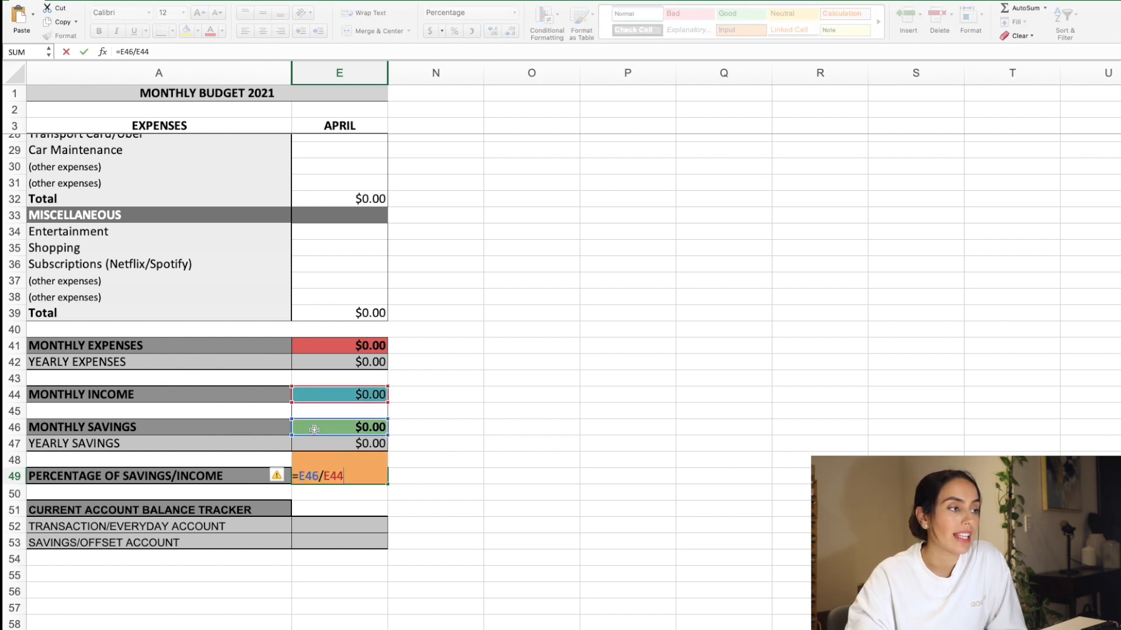
pyautogui.click(426, 470)
pyautogui.click(360, 475)
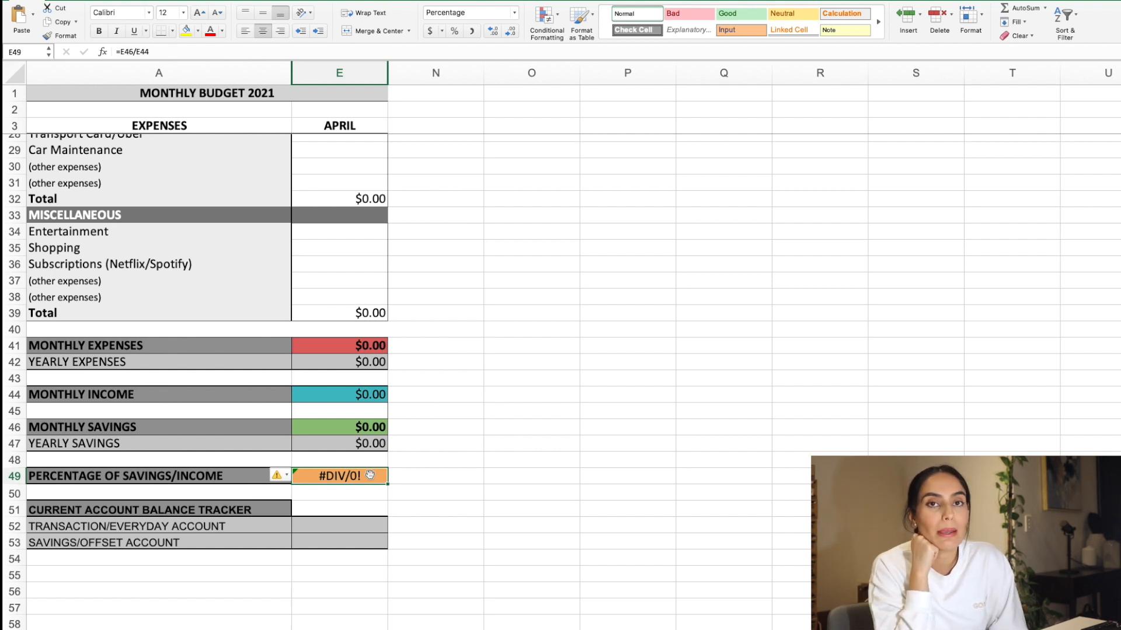
pyautogui.click(327, 507)
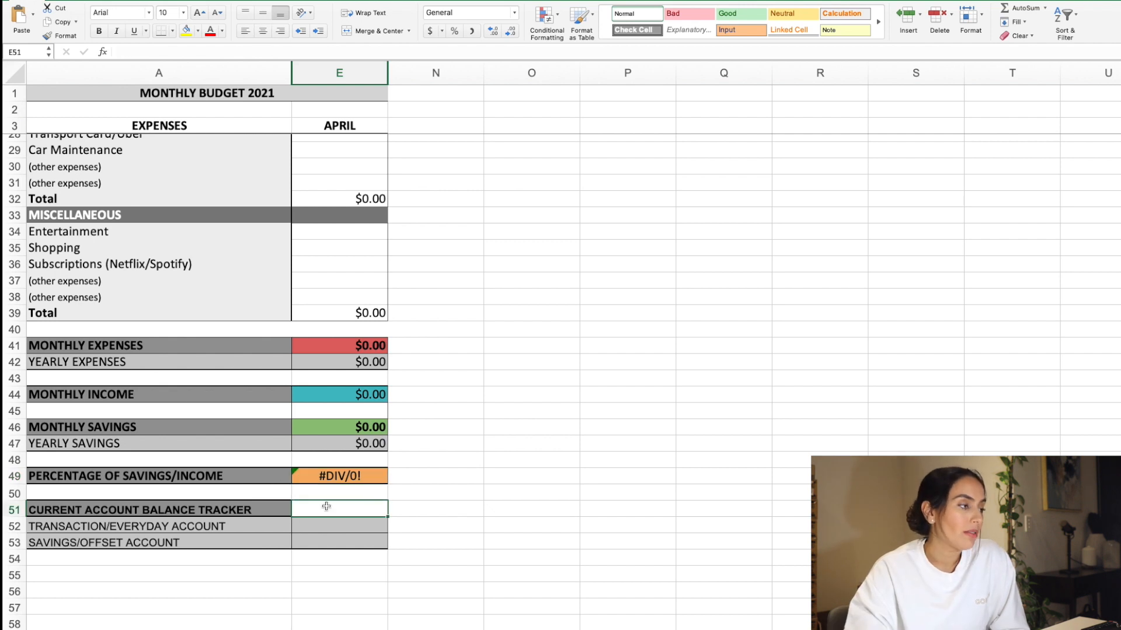